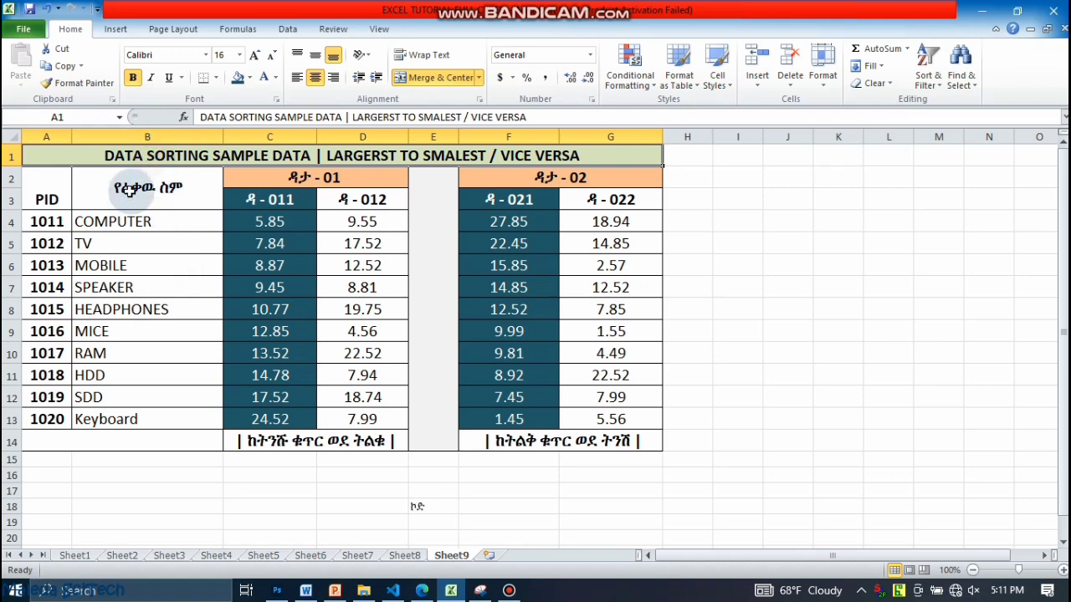
# Inspect the table's headers (PID, item name, ዳታ groups, ዳ-011, ዳ-012) and first values 5.85 and 9.55
pyautogui.click(42, 195)
pyautogui.click(142, 192)
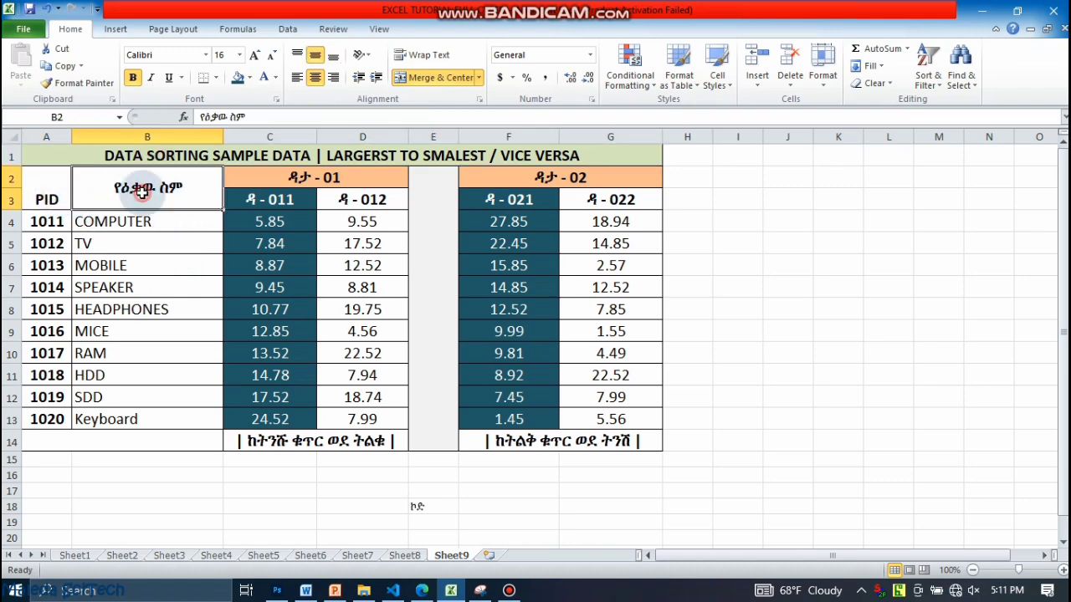
pyautogui.click(292, 176)
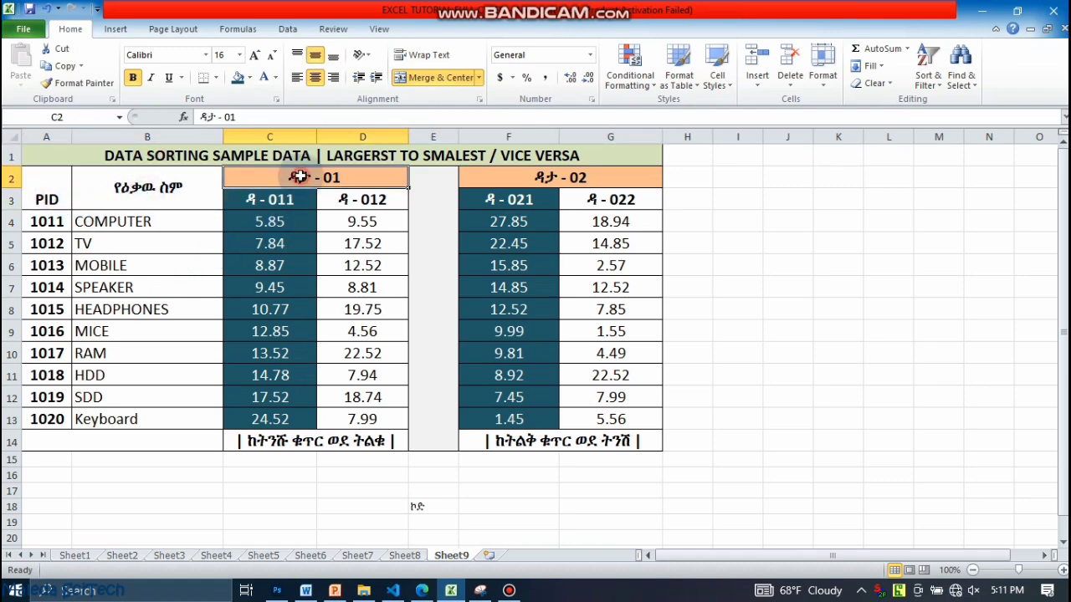
pyautogui.click(597, 178)
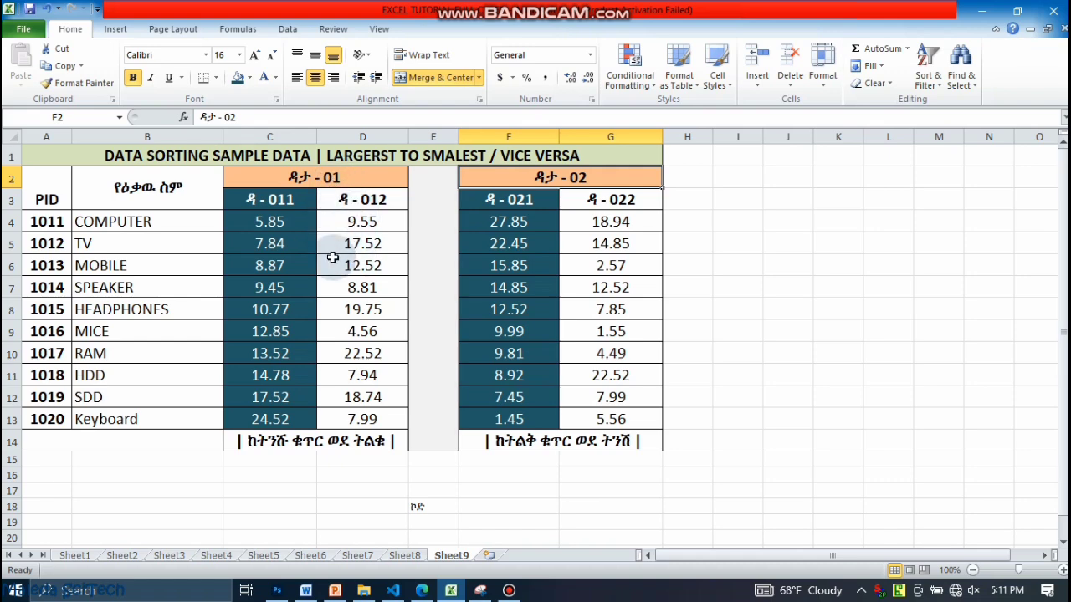
pyautogui.click(302, 171)
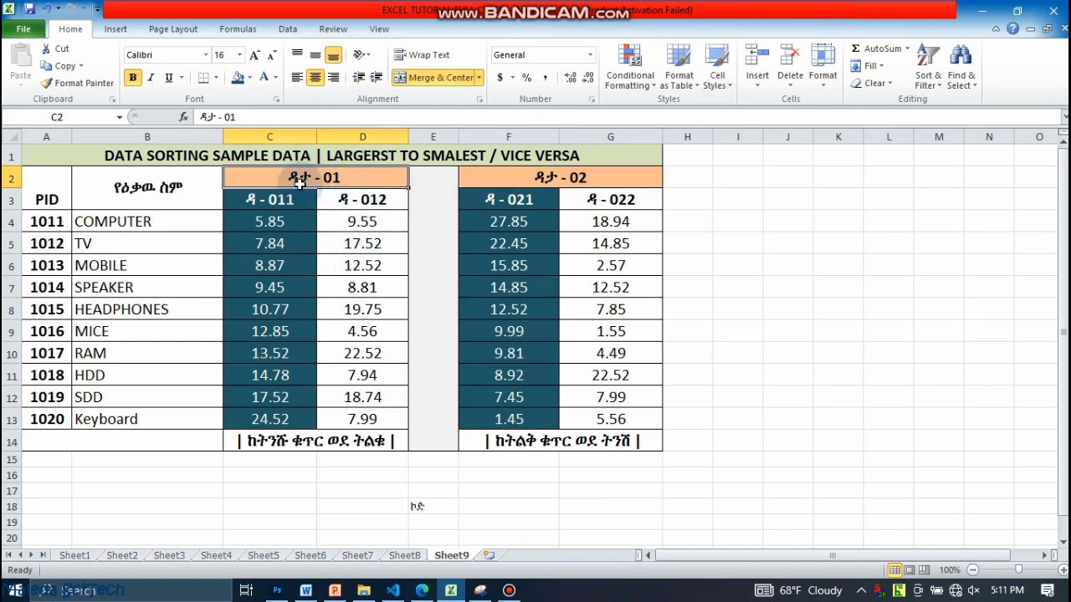
pyautogui.click(291, 202)
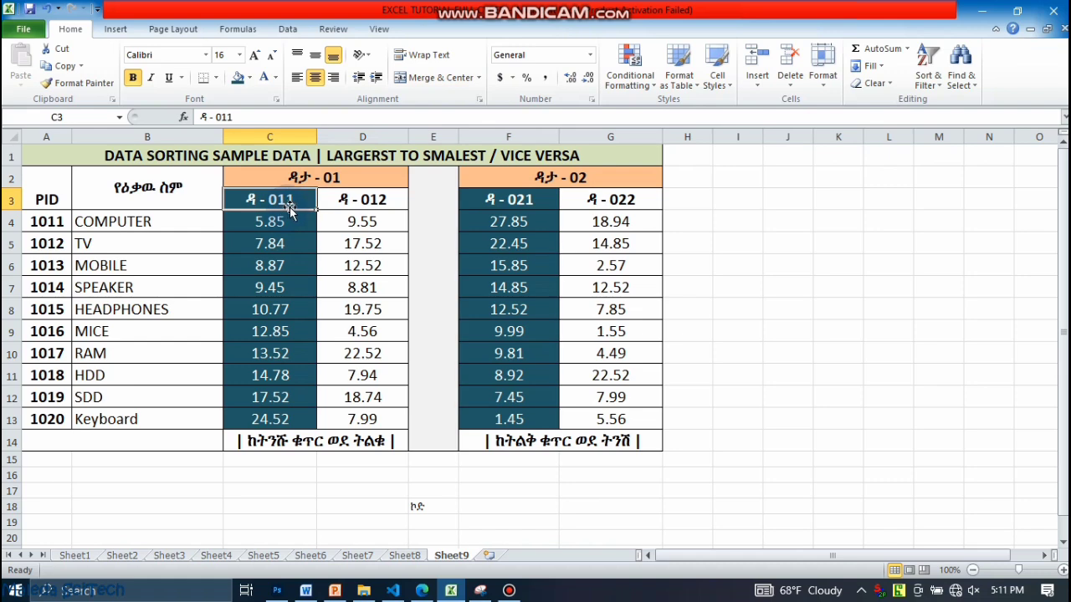
pyautogui.click(294, 222)
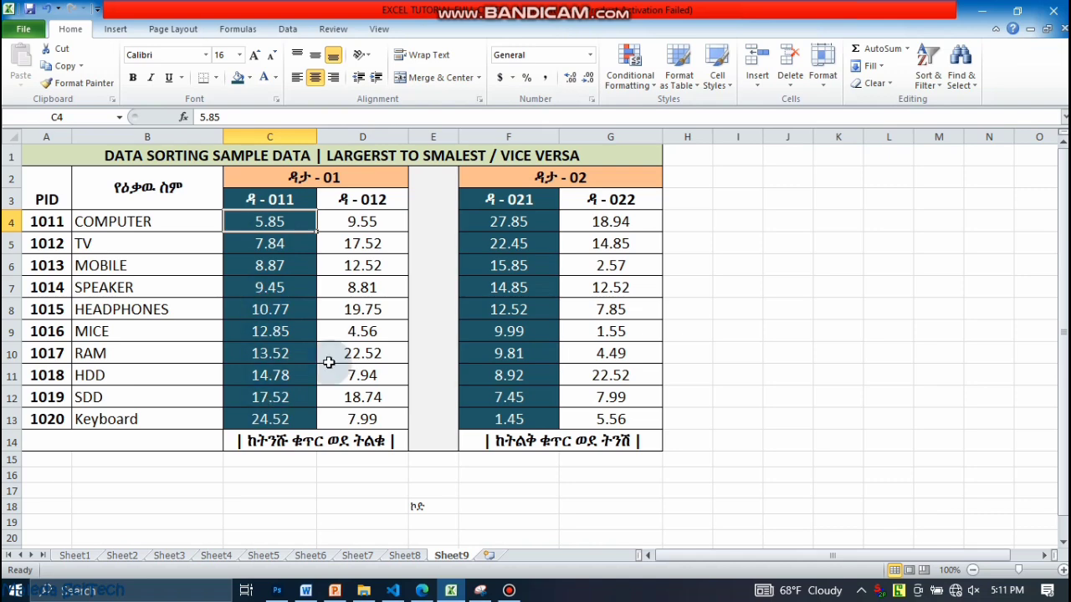
pyautogui.click(369, 224)
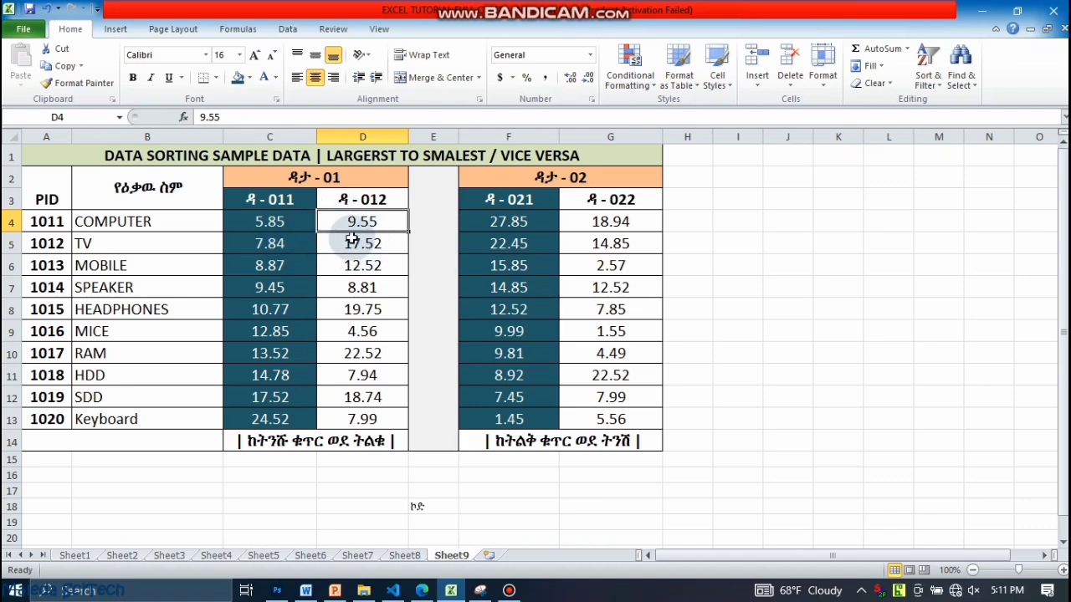
pyautogui.click(276, 222)
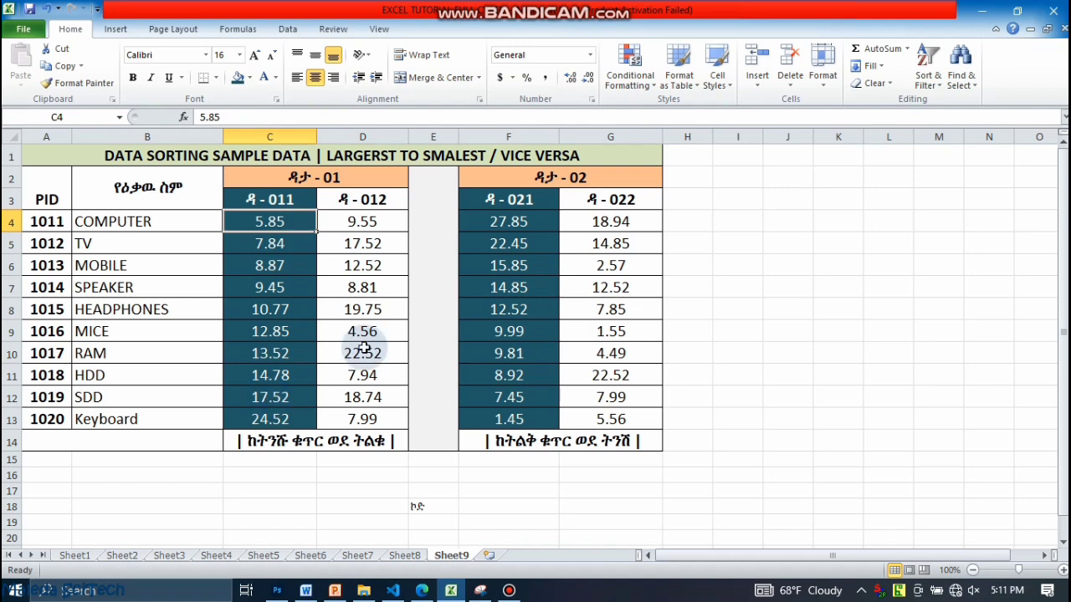
pyautogui.click(374, 222)
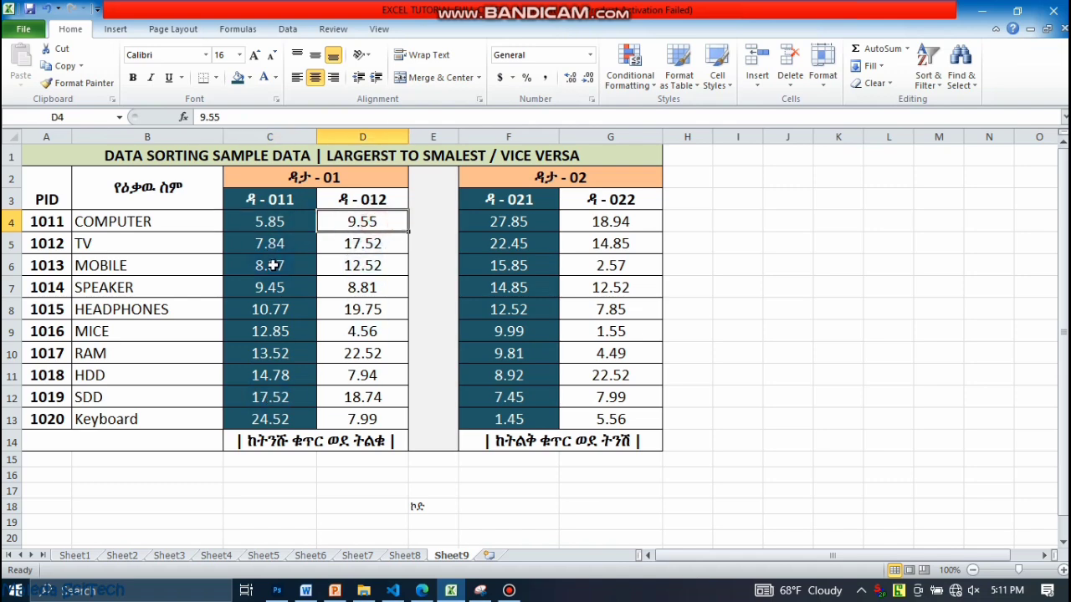
pyautogui.click(369, 199)
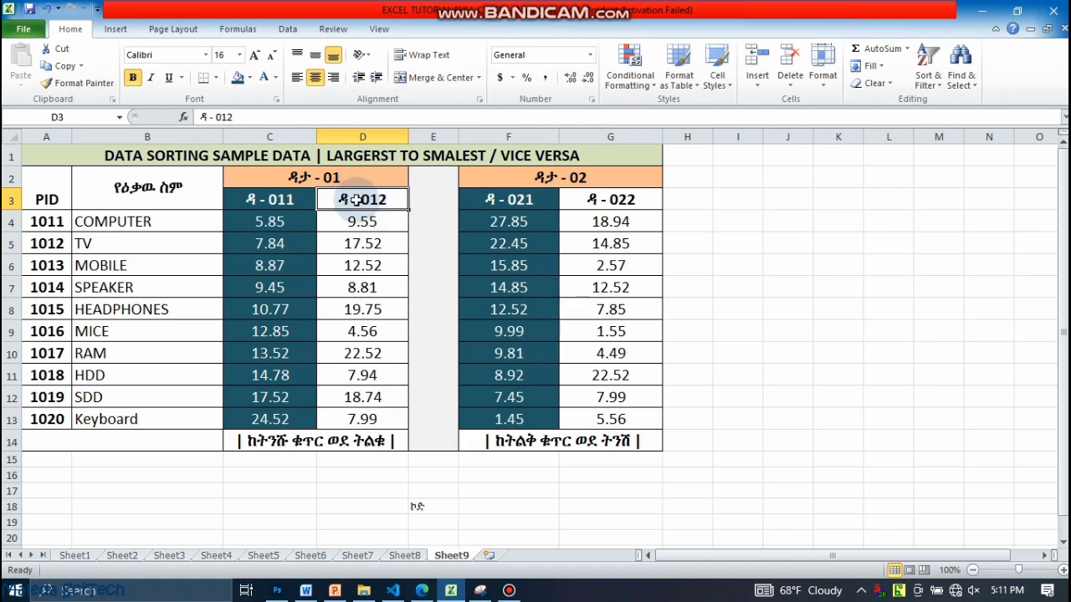
# Select the ዳ-012 column and start a custom sort limited to the current selection
pyautogui.moveTo(355, 200); pyautogui.dragTo(358, 416)
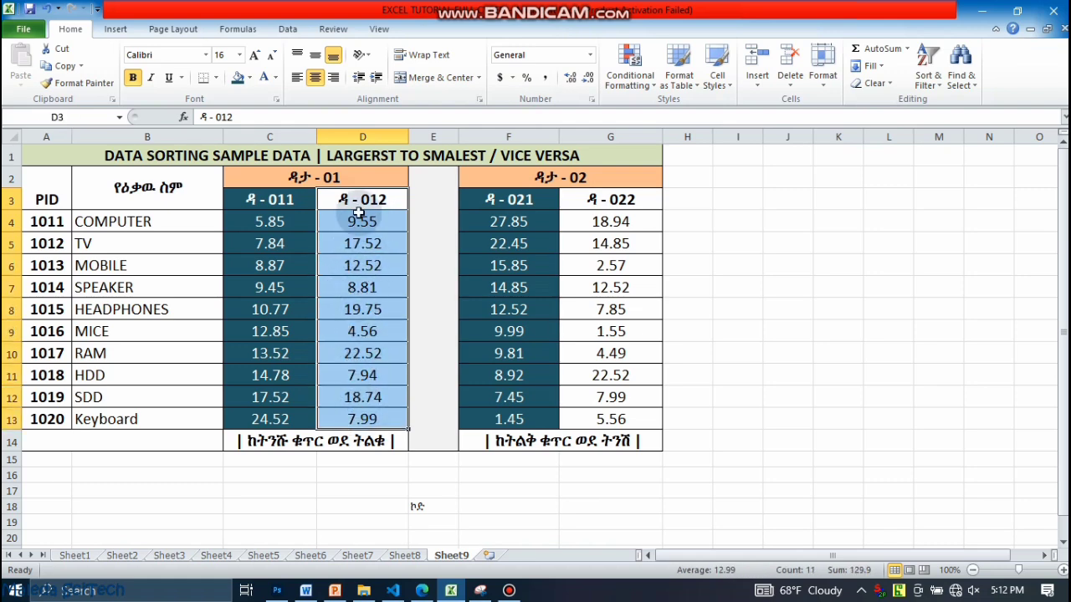
pyautogui.click(288, 32)
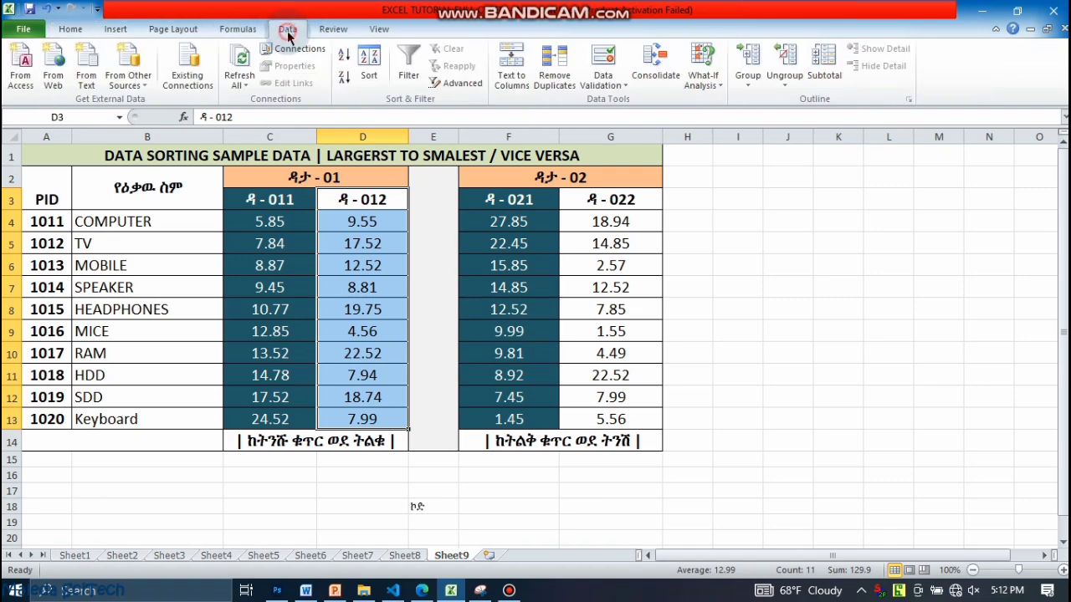
pyautogui.click(370, 81)
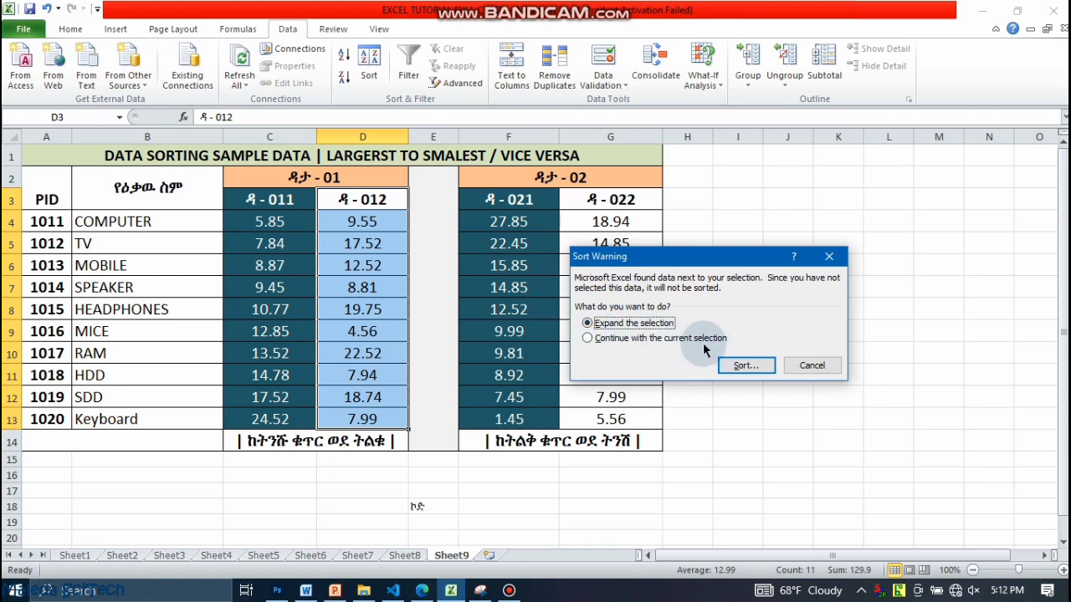
pyautogui.click(588, 339)
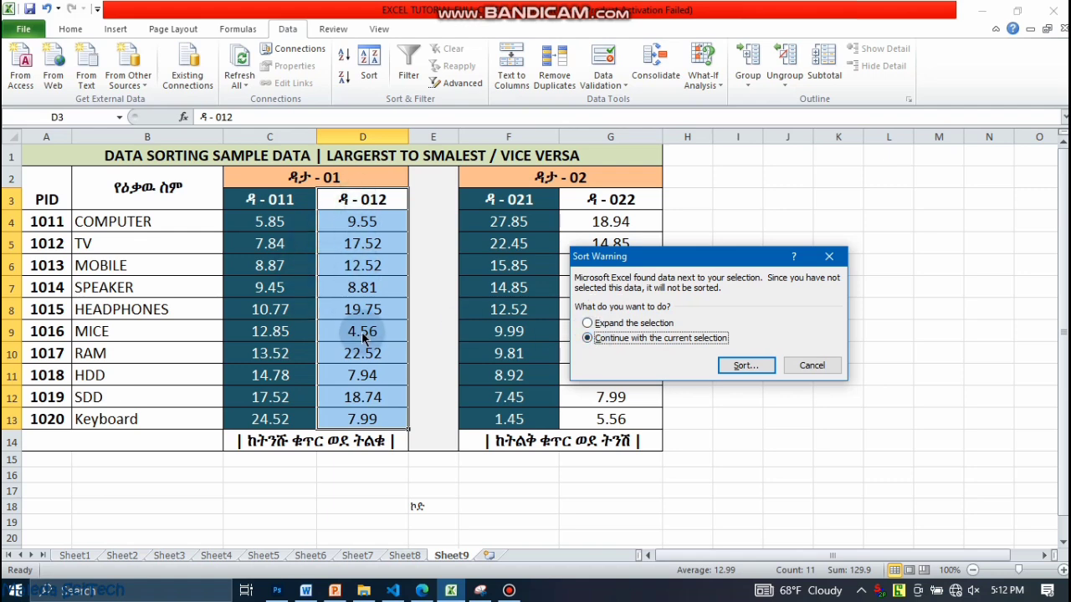
pyautogui.click(740, 366)
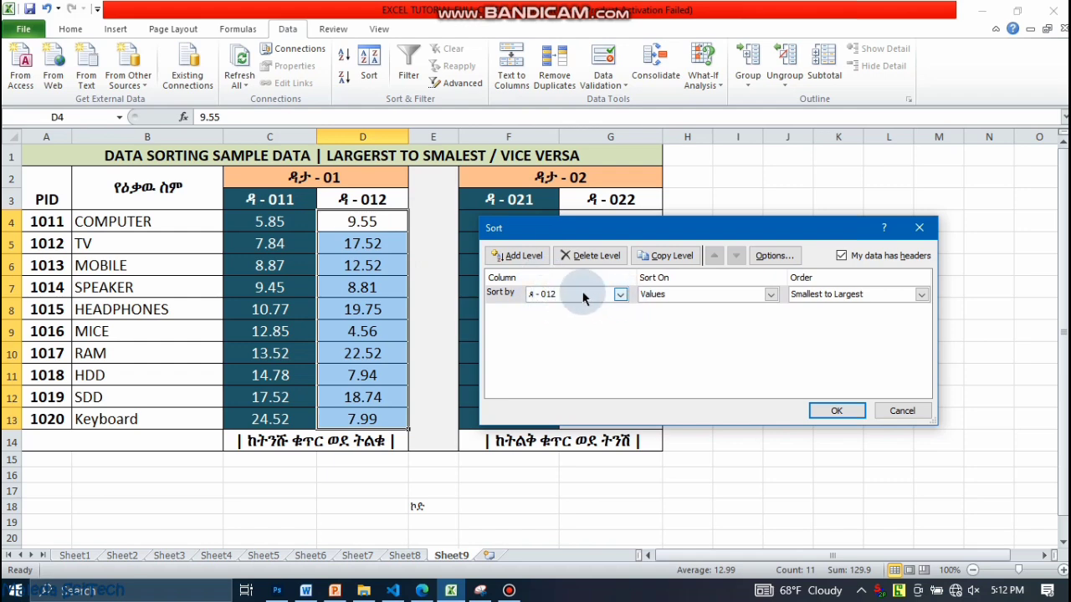
# Sort column ዳ-012 alone on cell values, Smallest to Largest
pyautogui.click(620, 295)
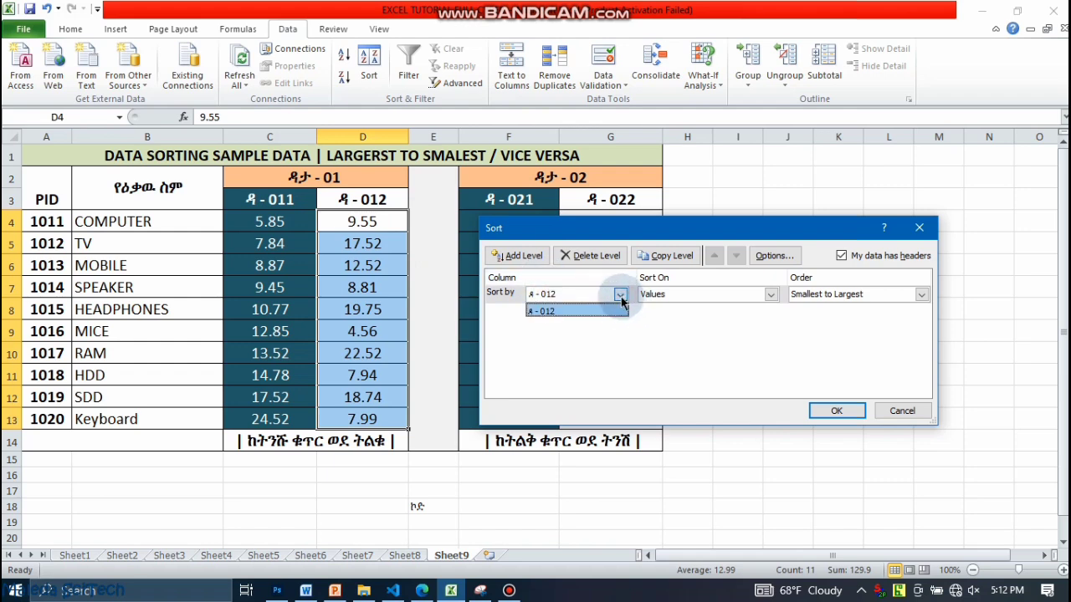
pyautogui.click(566, 311)
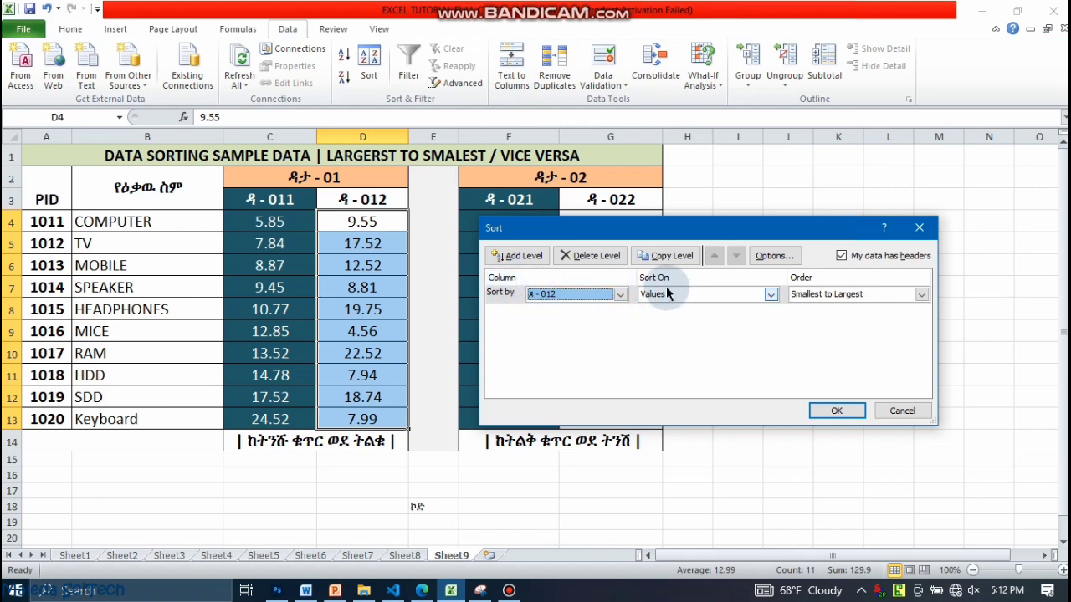
pyautogui.click(770, 295)
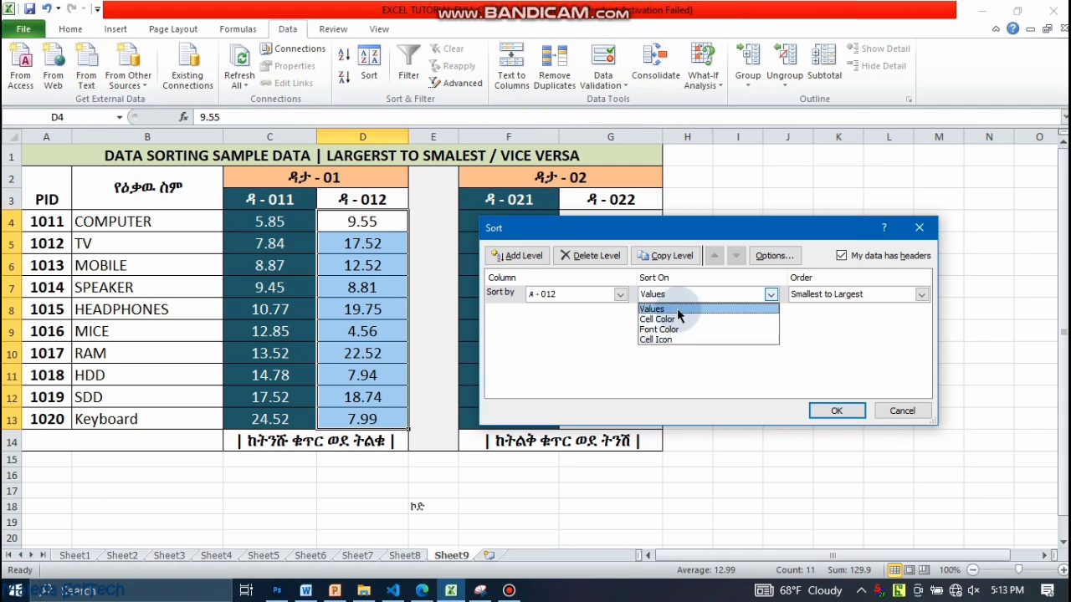
pyautogui.click(673, 310)
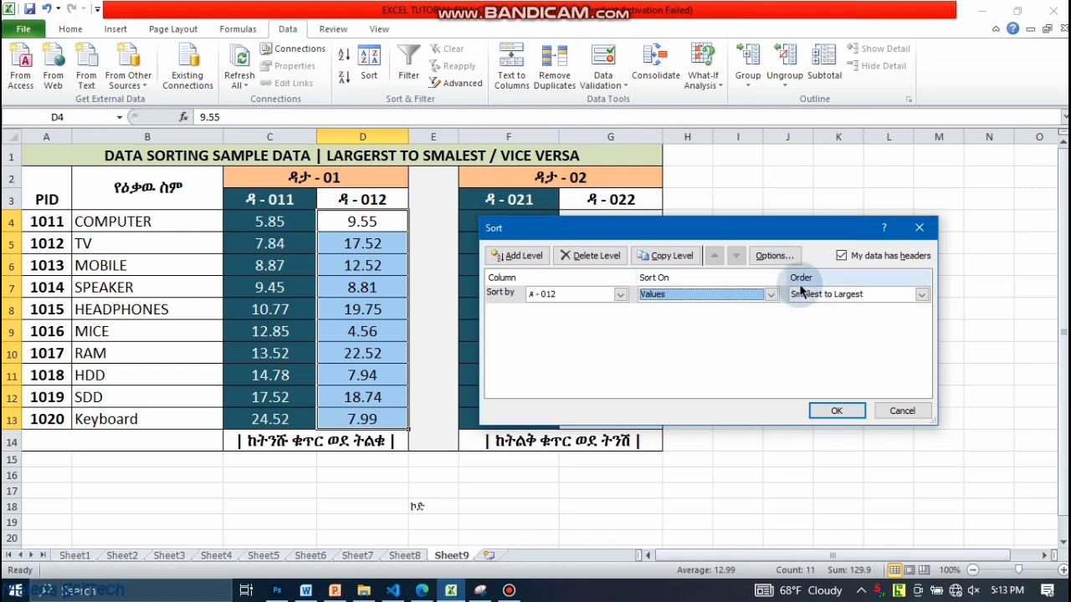
pyautogui.click(921, 294)
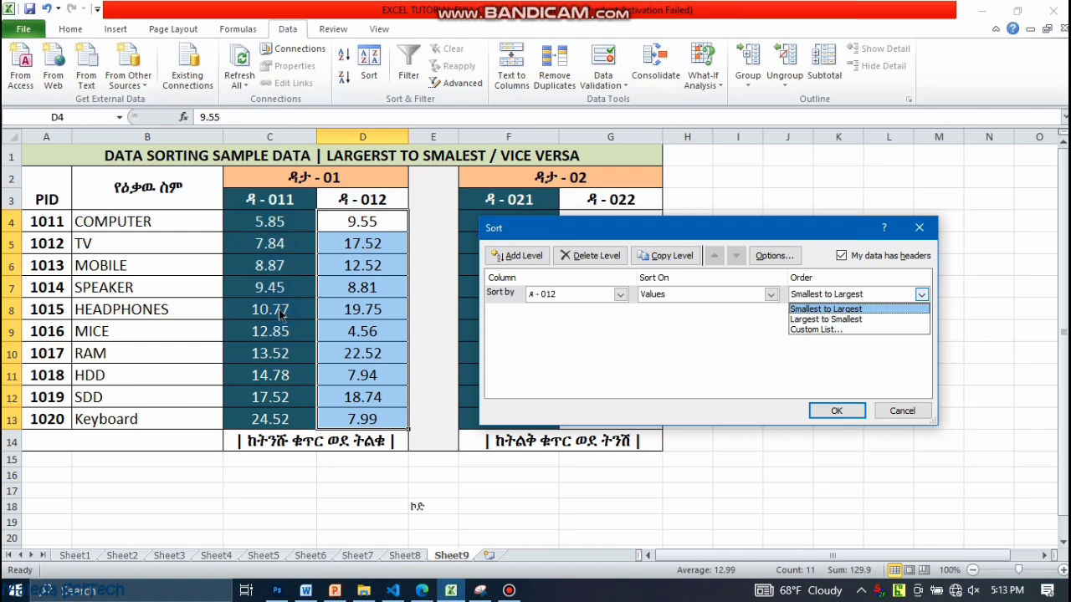
pyautogui.click(824, 314)
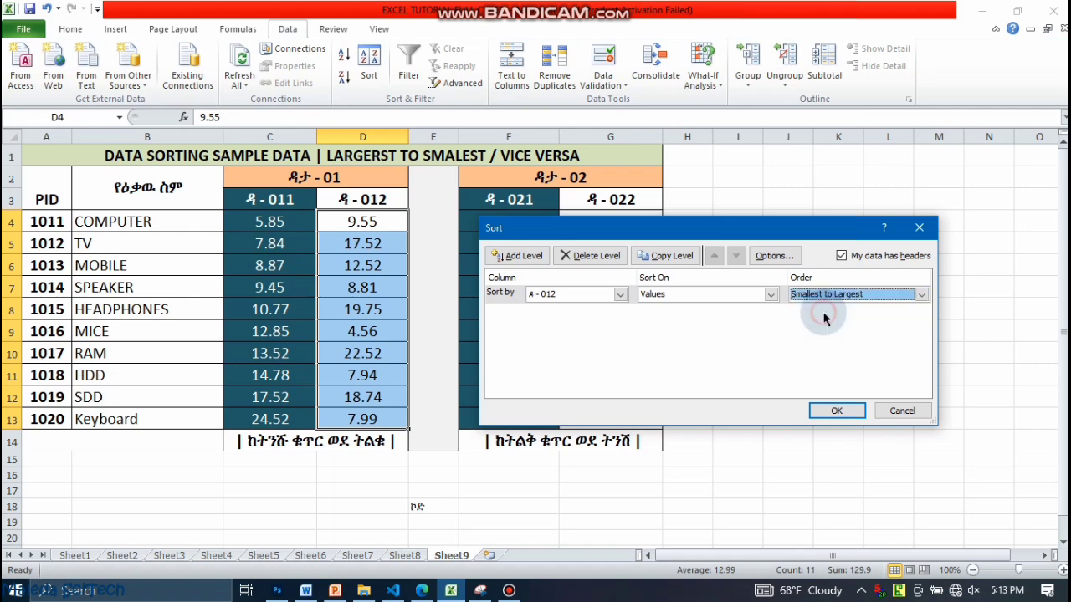
pyautogui.click(831, 413)
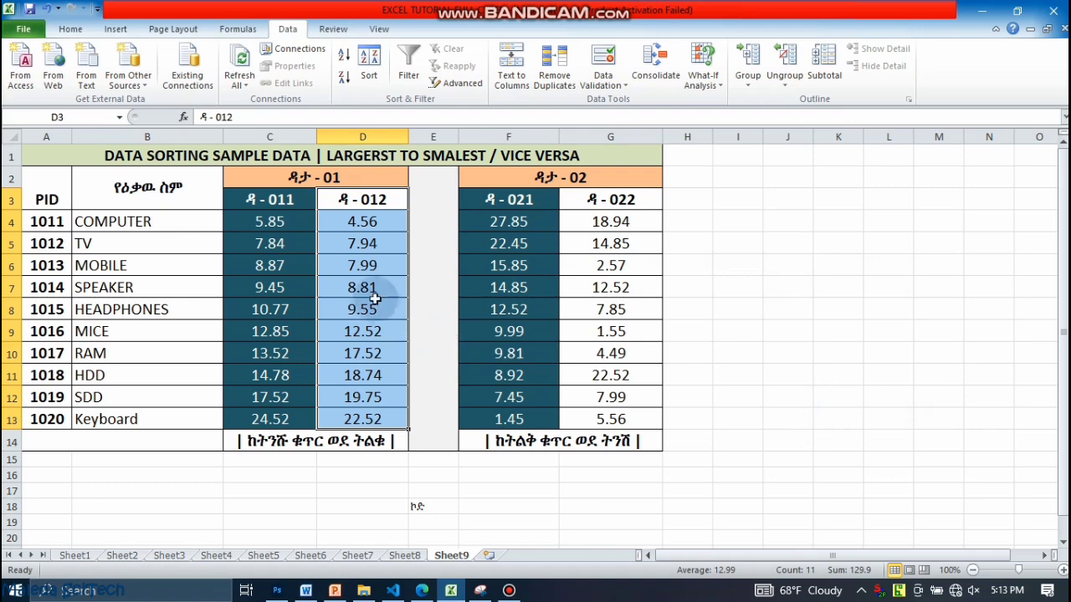
pyautogui.click(366, 287)
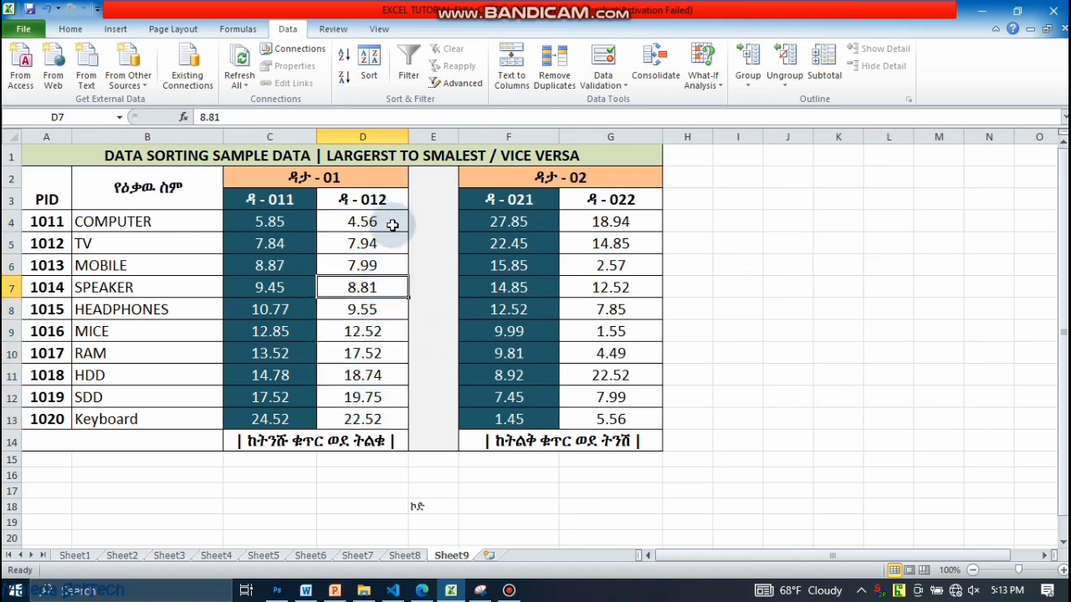
pyautogui.click(393, 224)
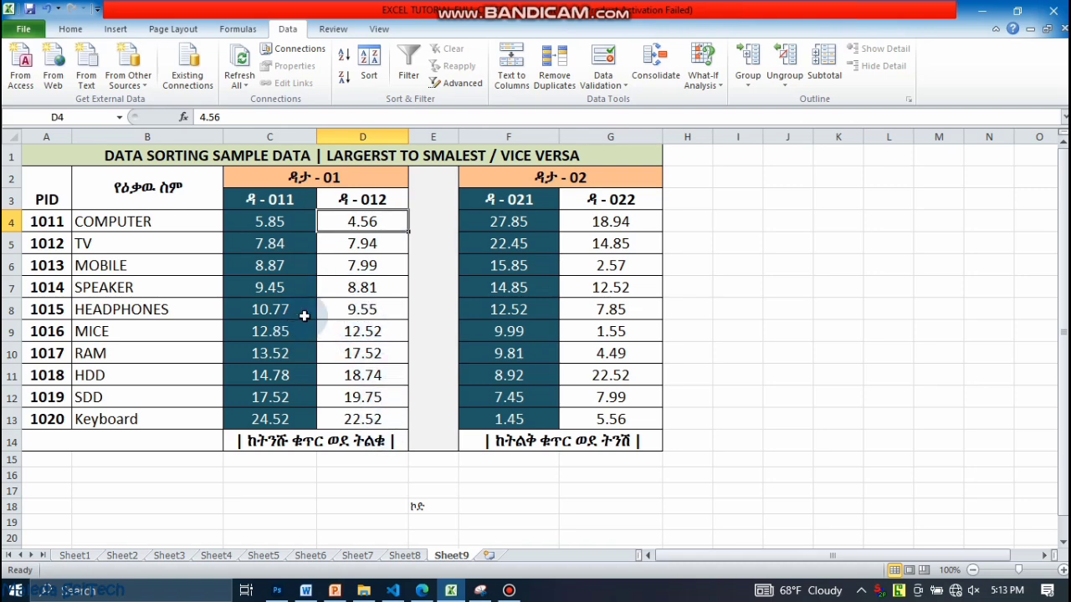
pyautogui.click(529, 201)
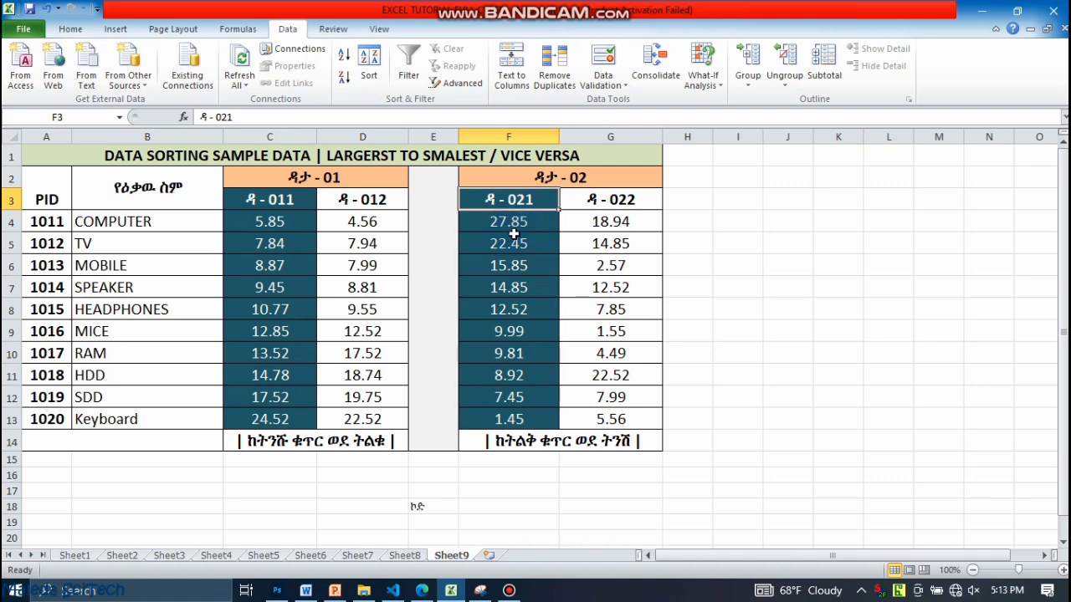
pyautogui.click(514, 222)
pyautogui.click(517, 243)
pyautogui.click(520, 265)
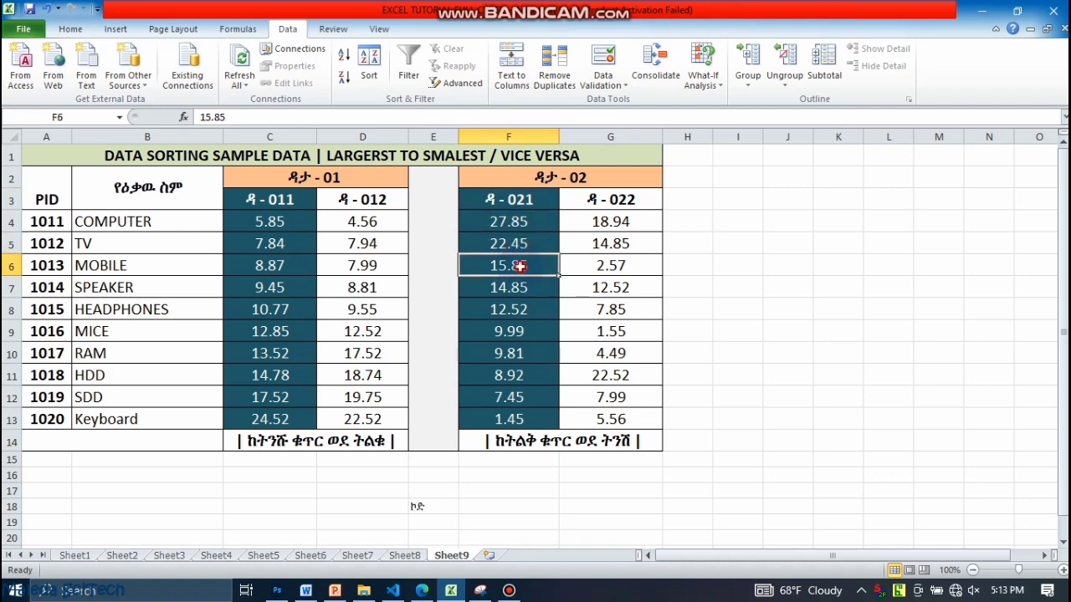
pyautogui.click(515, 287)
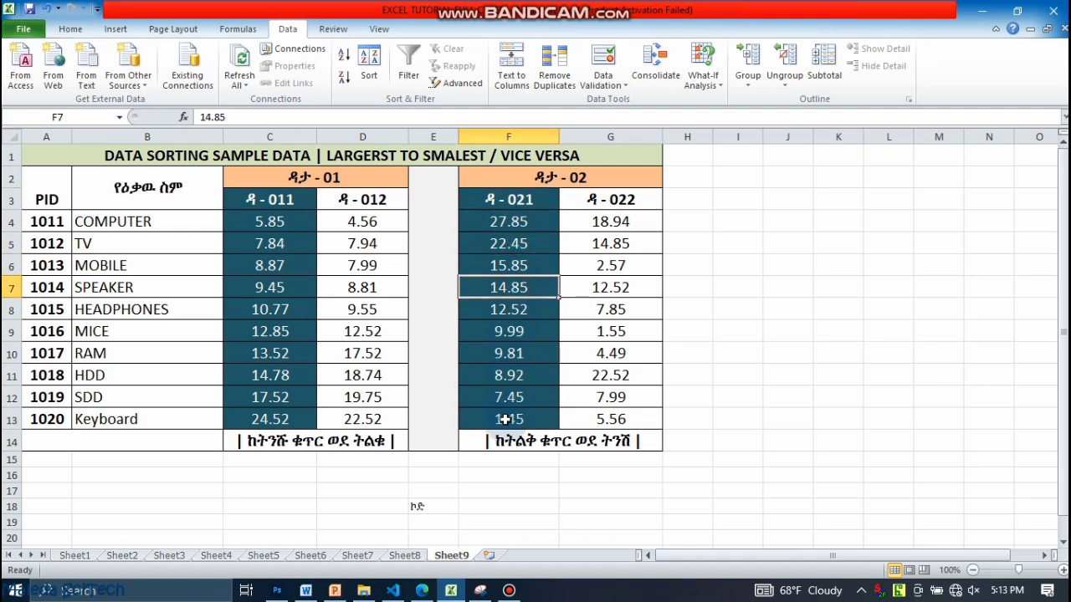
pyautogui.click(514, 222)
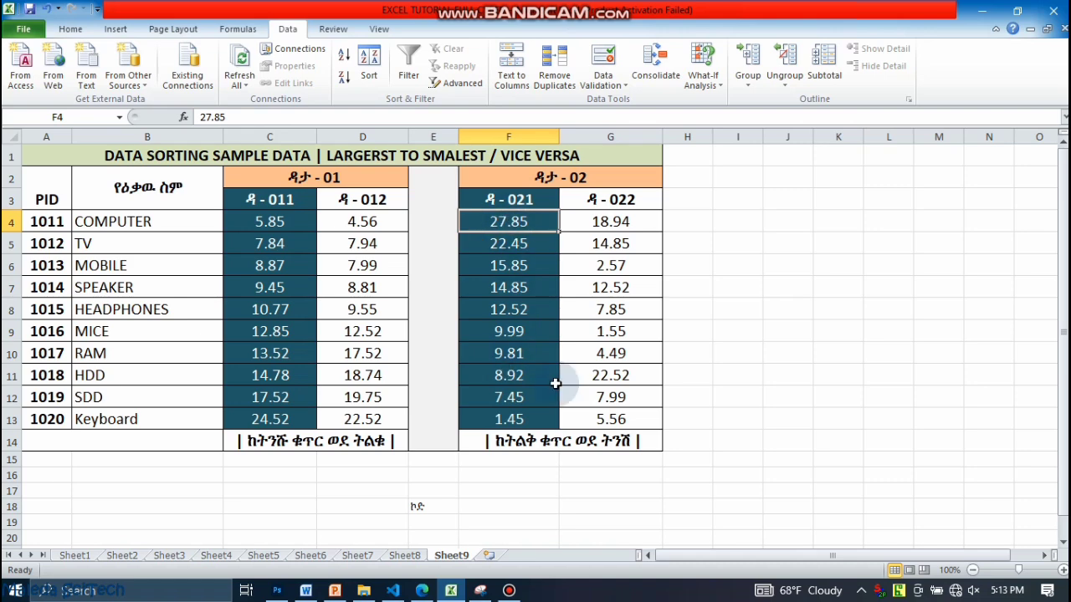
pyautogui.click(618, 223)
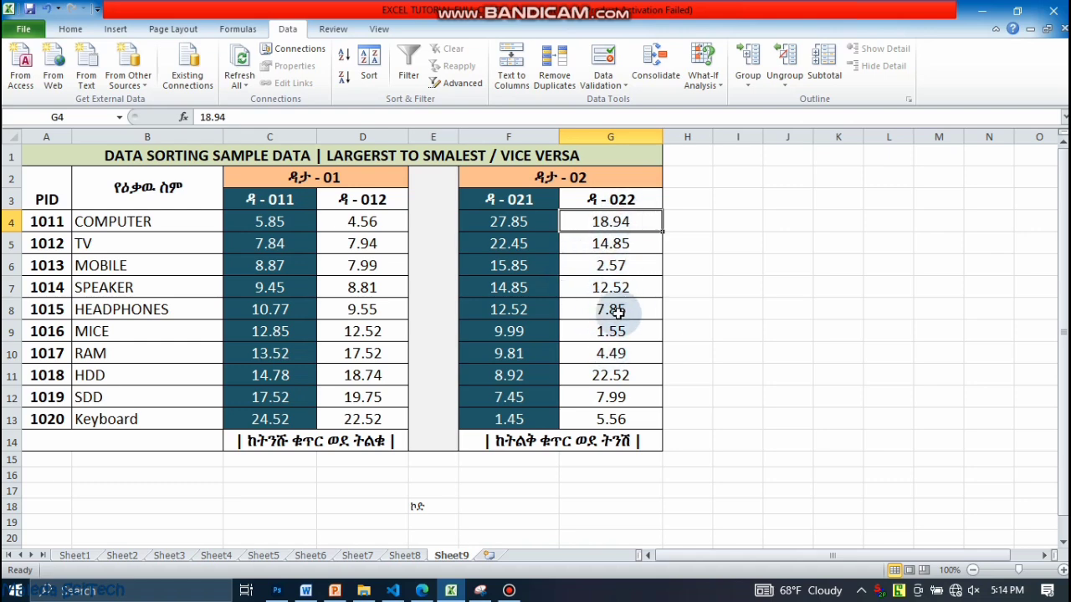
pyautogui.click(619, 199)
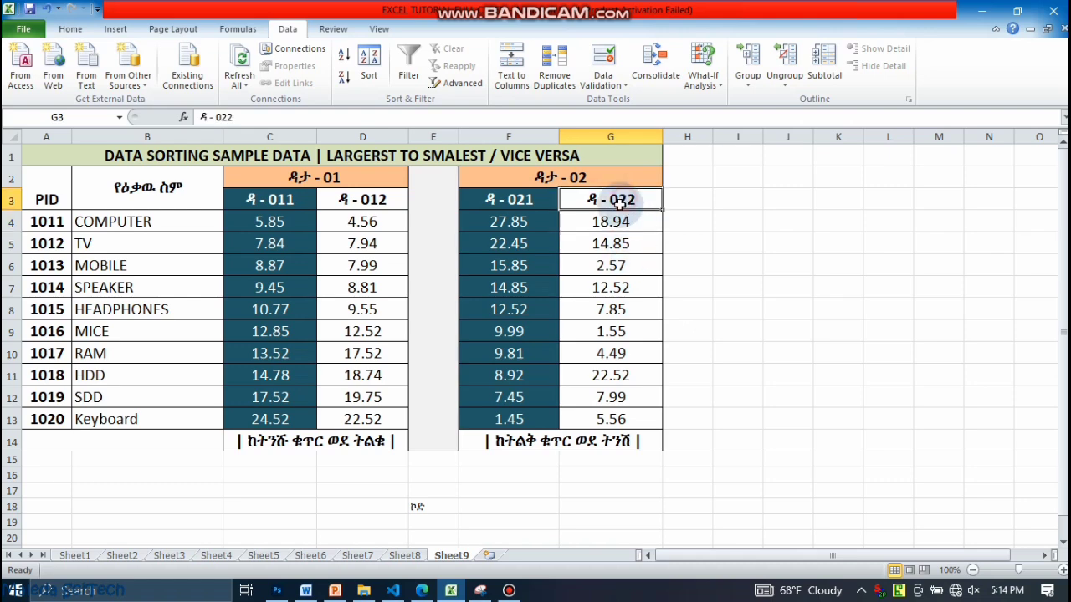
# Select G3:G13 and start a sort limited to the current selection
pyautogui.moveTo(619, 199); pyautogui.dragTo(611, 411)
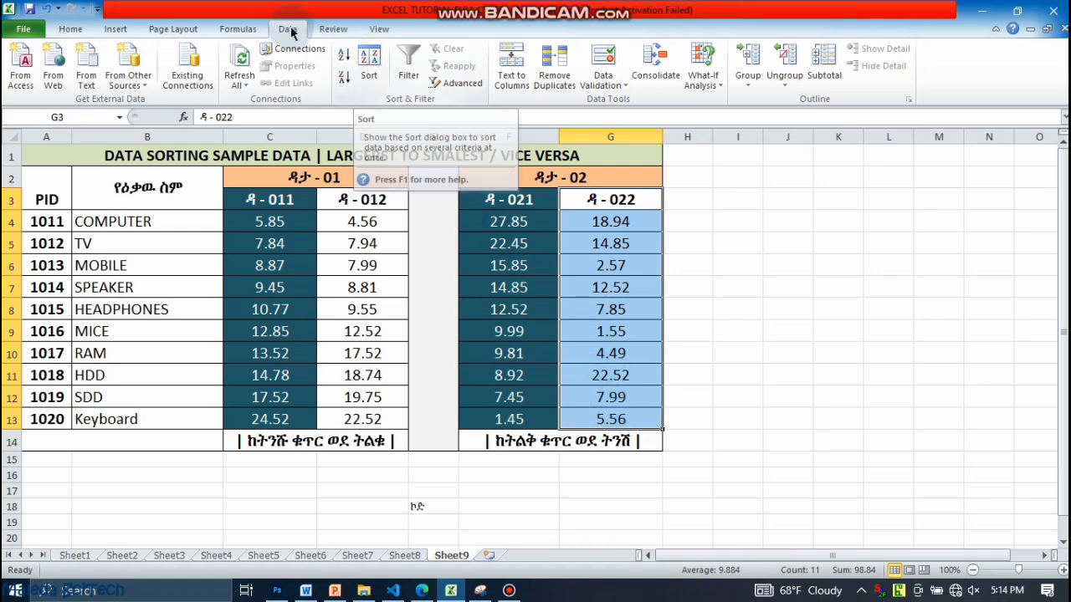
pyautogui.click(372, 71)
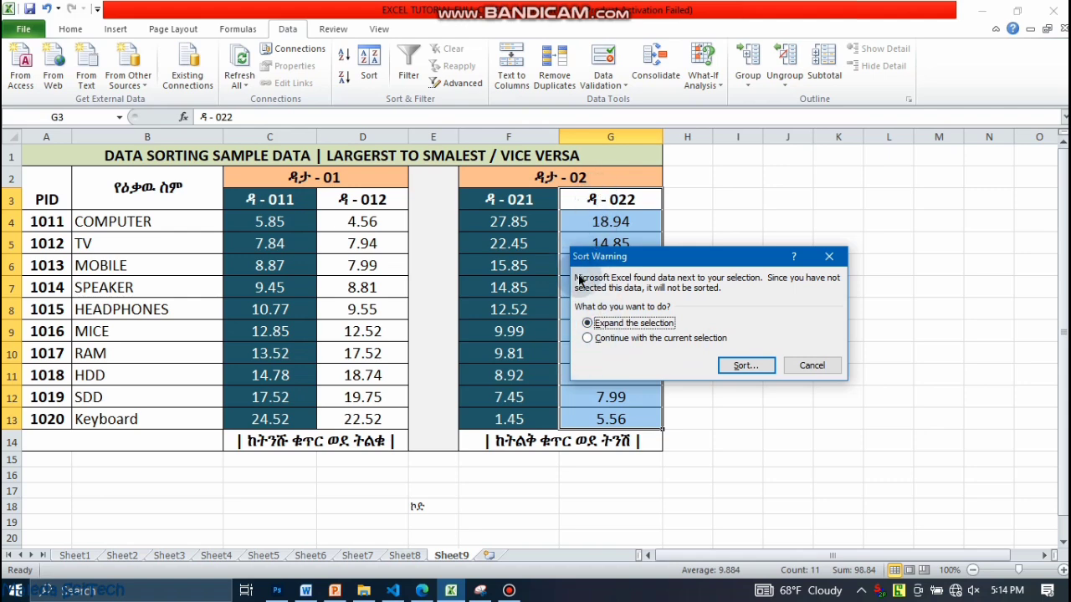
pyautogui.click(588, 339)
pyautogui.click(746, 366)
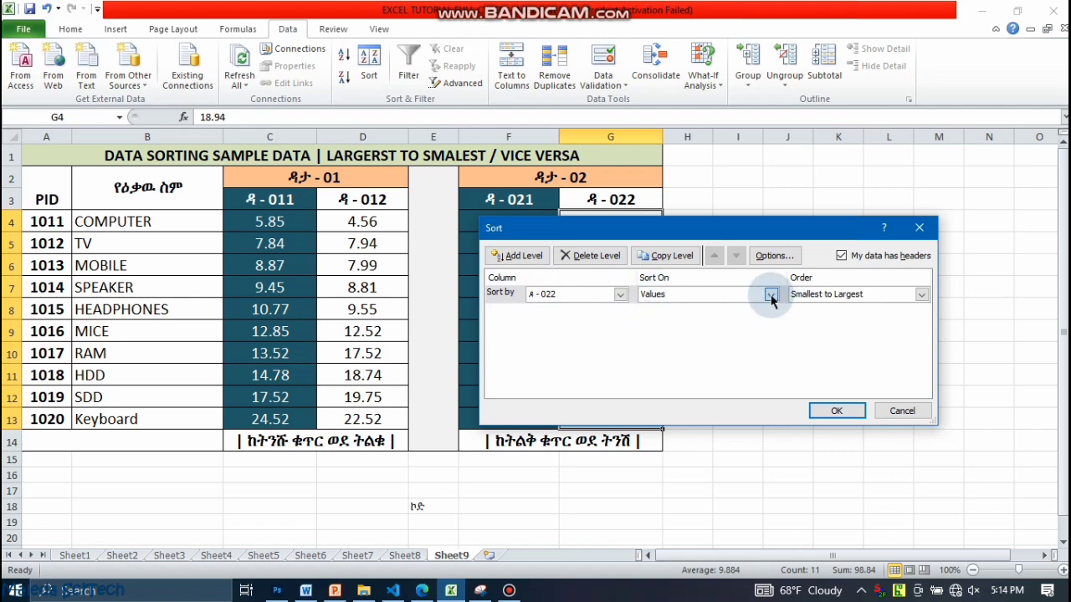
# Sort column ዳ-022 Largest to Smallest and apply it
pyautogui.moveTo(762, 229); pyautogui.dragTo(679, 303)
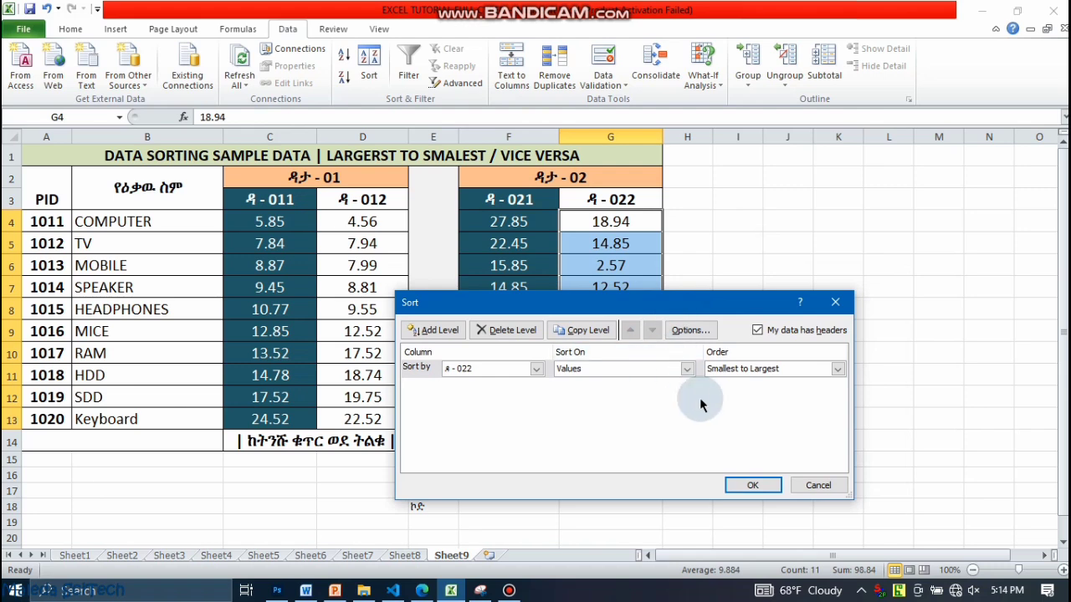
pyautogui.click(838, 369)
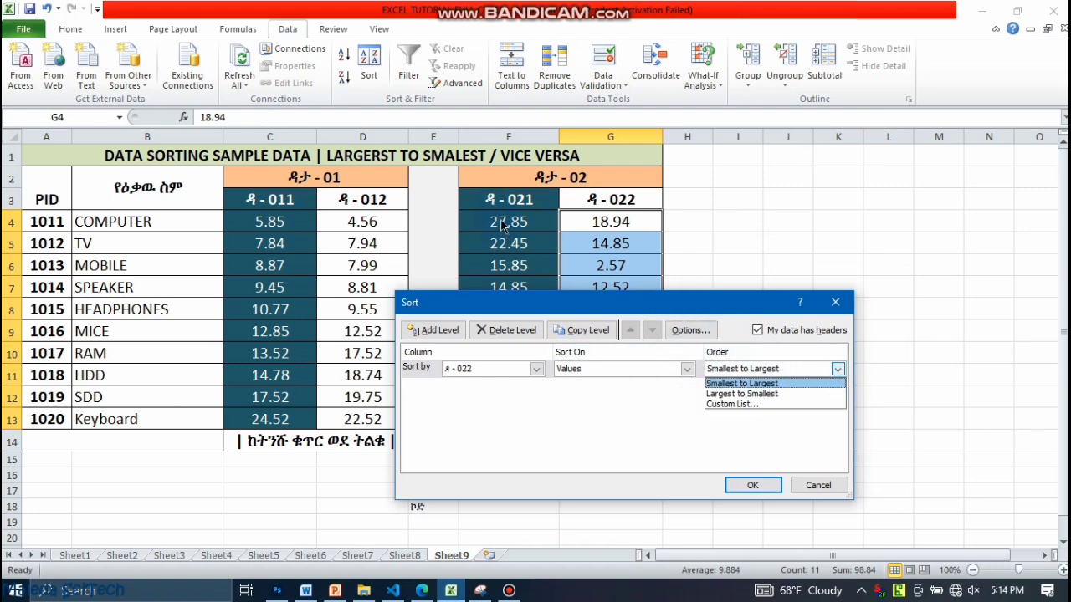
pyautogui.click(762, 394)
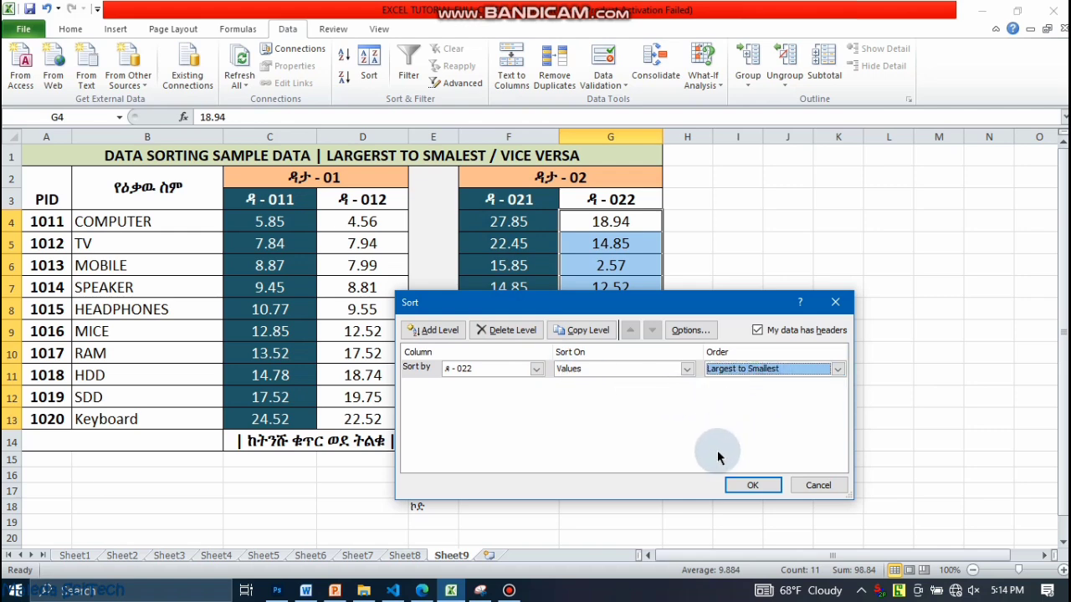
pyautogui.click(741, 486)
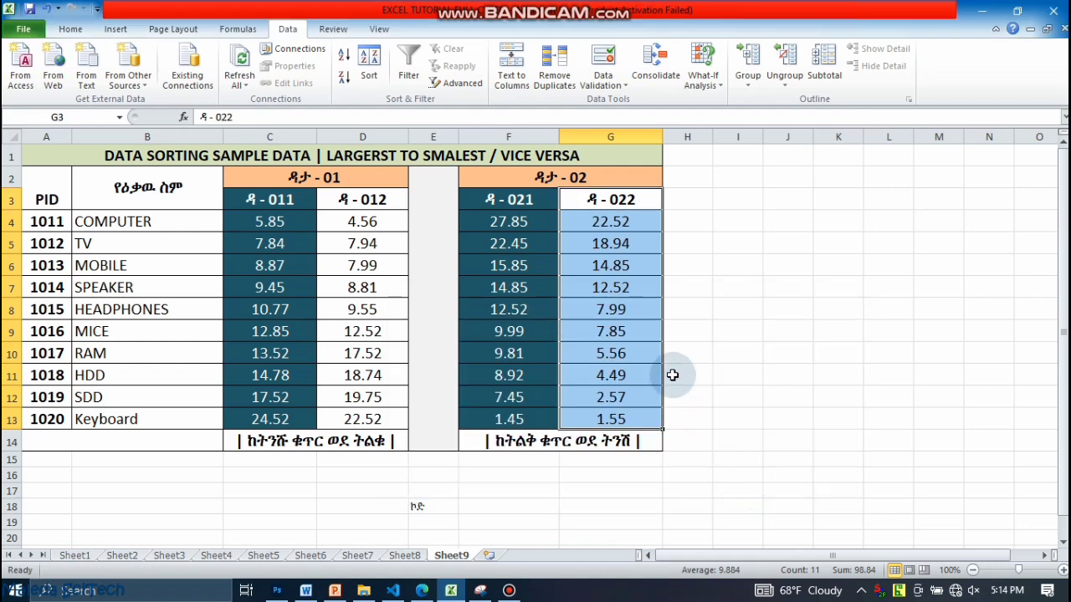
pyautogui.click(647, 227)
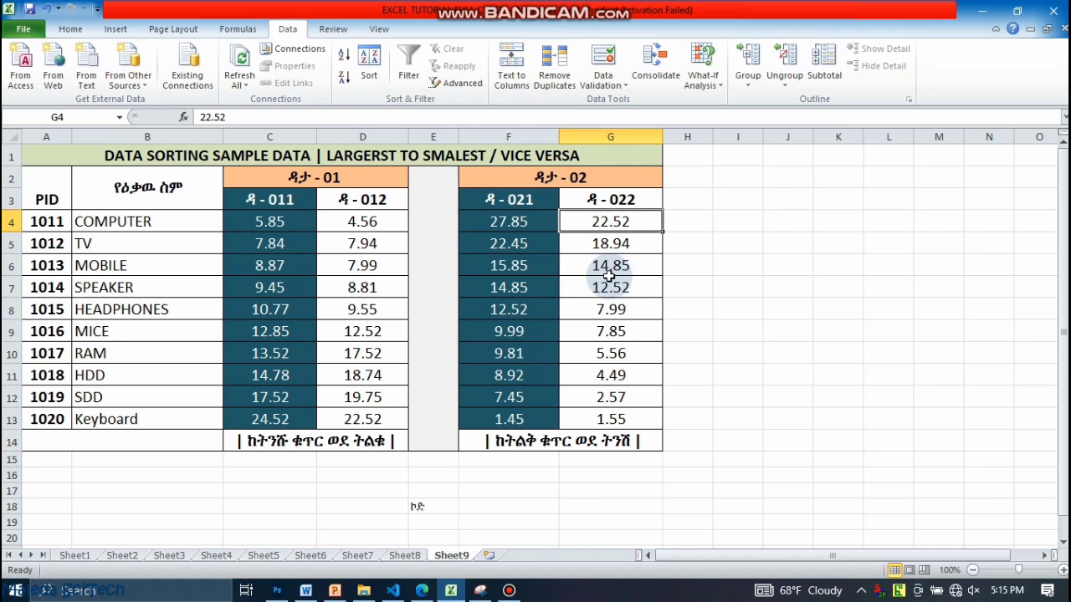
pyautogui.click(589, 157)
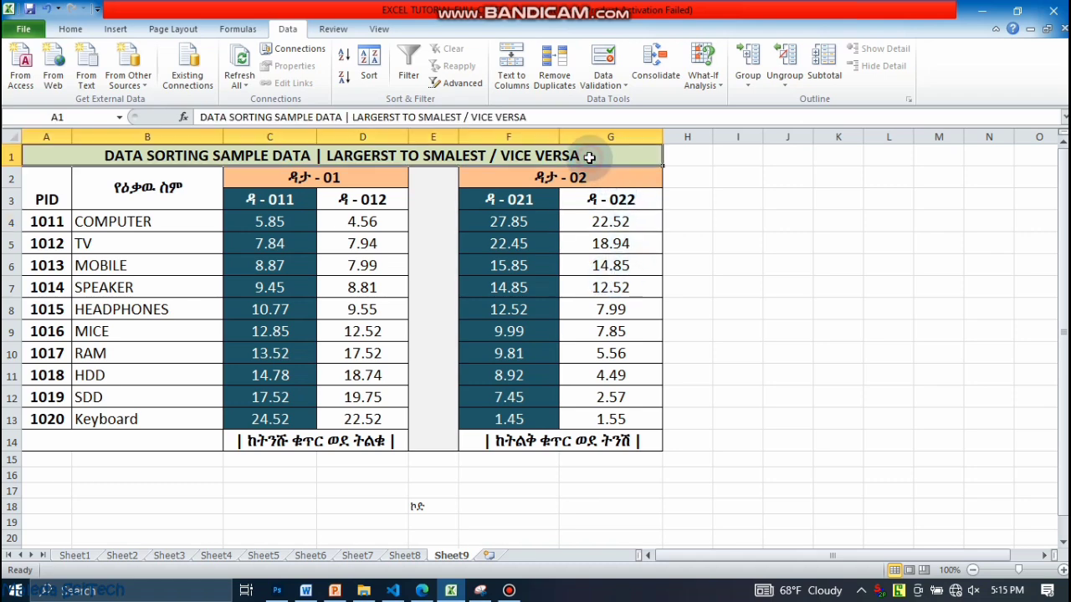